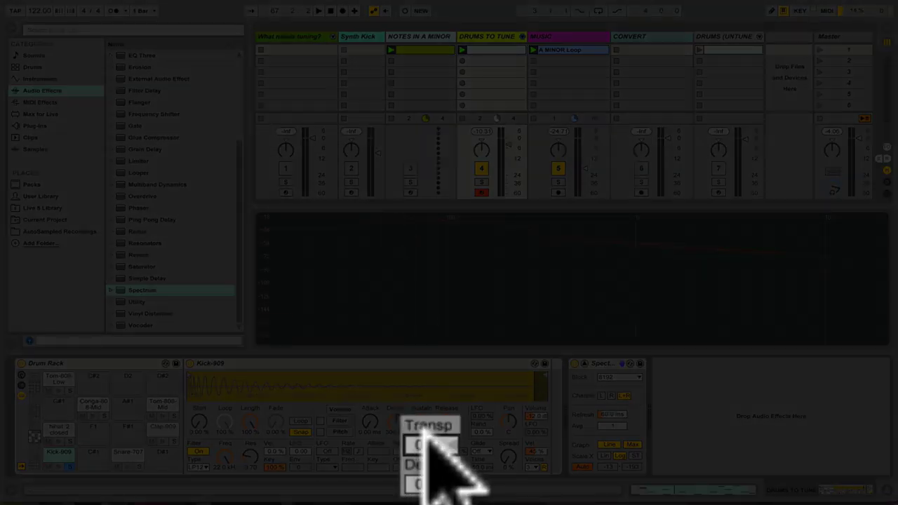
Step: Transpose the Kick-909 sample by +1 semitone, then enlarge the Spectrum display and start playback
{"action": "left_click_drag", "start_coordinate": [428, 449], "coordinate": [449, 351]}
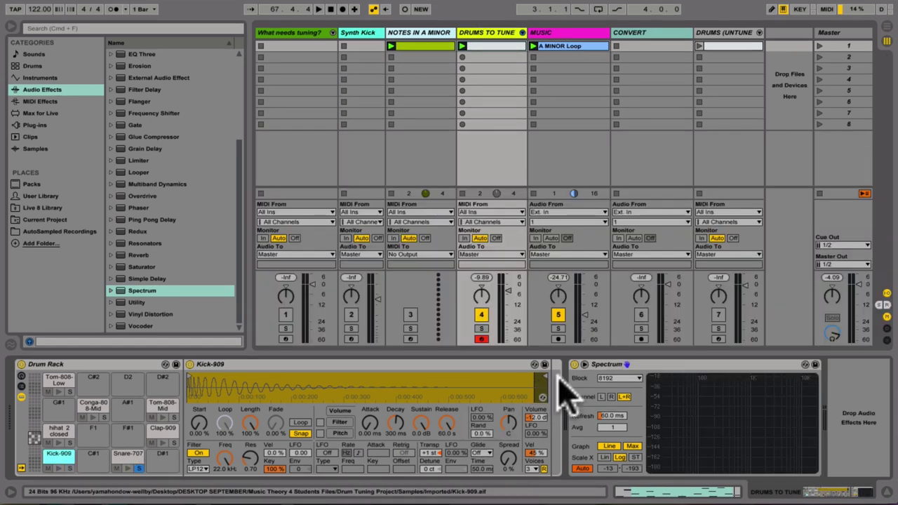
{"action": "left_click", "coordinate": [584, 365]}
{"action": "key", "text": "space"}
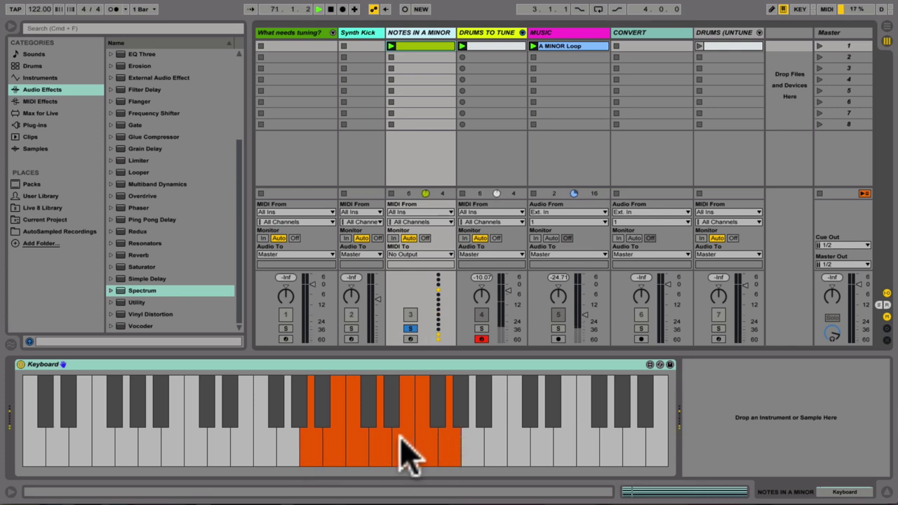
Step: Solo the DRUMS TO TUNE track and play it to examine the snare's peak pitch in the Spectrum
{"action": "left_click", "coordinate": [481, 171]}
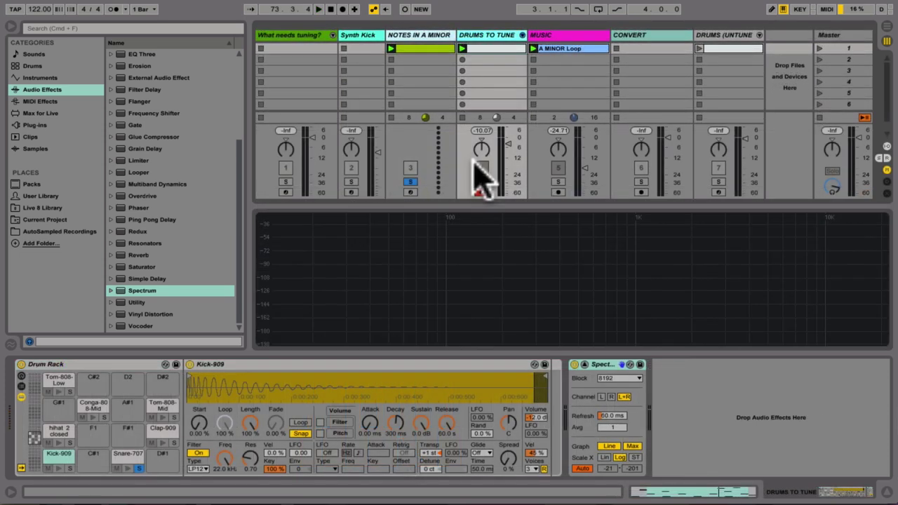
{"action": "left_click", "coordinate": [483, 183]}
{"action": "key", "text": "space"}
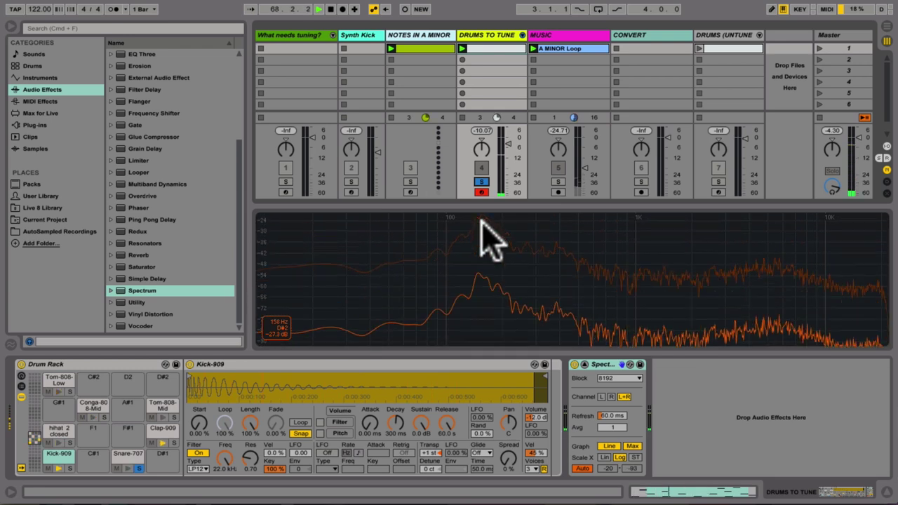
Step: Solo the NOTES IN A MINOR track and play it to examine the scale's notes on the keyboard
{"action": "left_click", "coordinate": [441, 35]}
{"action": "key", "text": "super+alt+i"}
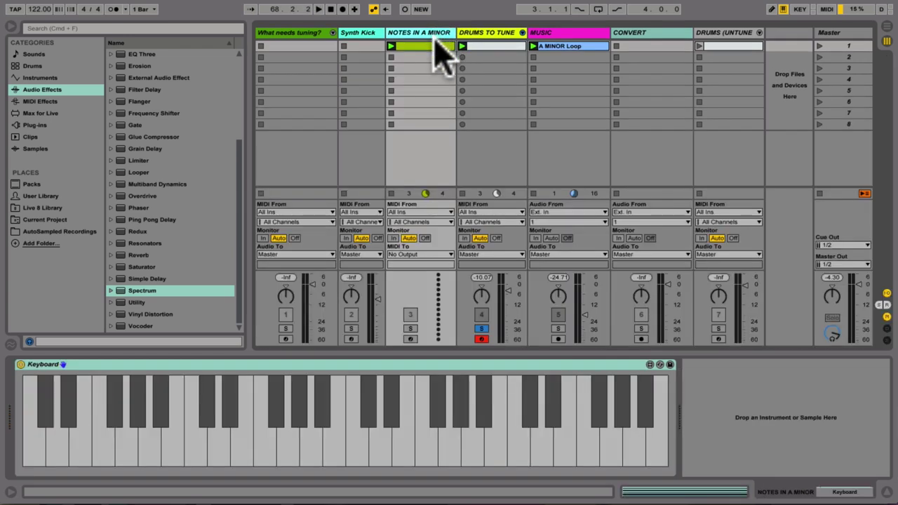
{"action": "left_click", "coordinate": [411, 328]}
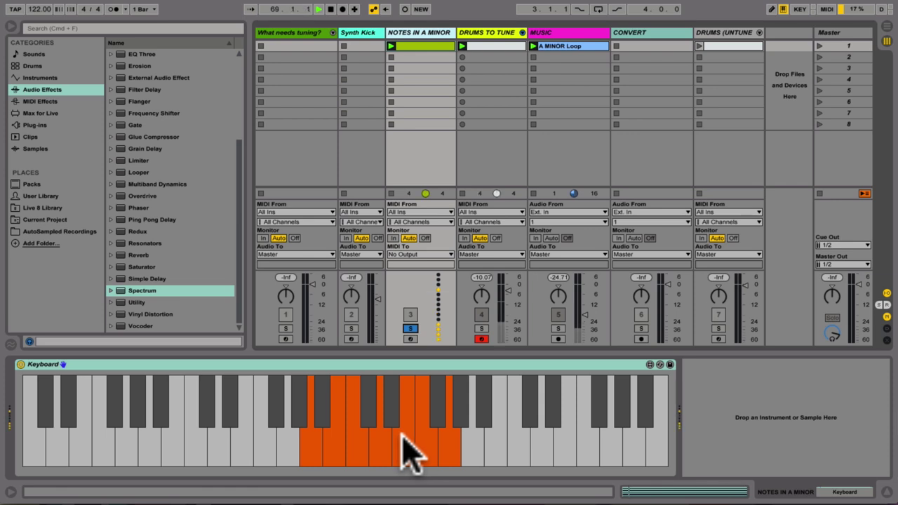
{"action": "key", "text": "space"}
Step: Solo the DRUMS TO TUNE track again and tune the Snare-707 sample to +1 semitone with +19 cents detune during playback
{"action": "left_click", "coordinate": [482, 328]}
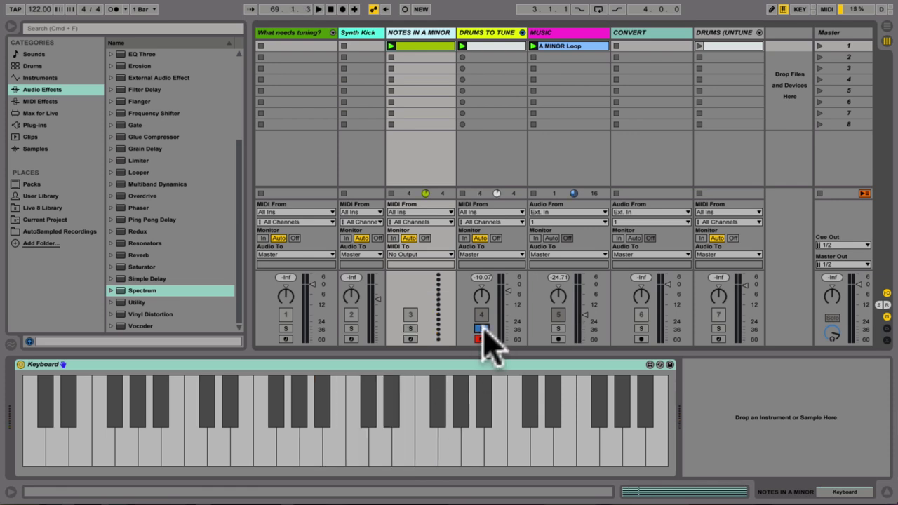
{"action": "left_click", "coordinate": [496, 32]}
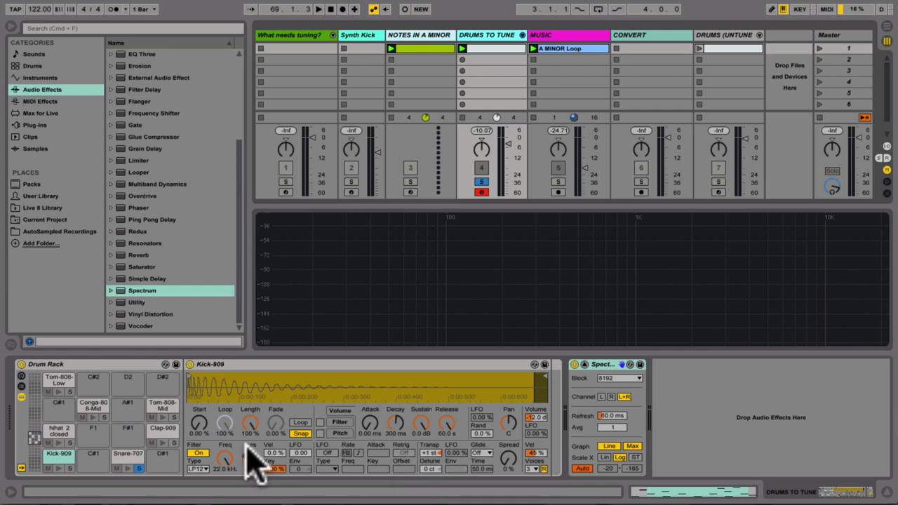
{"action": "left_click", "coordinate": [126, 462]}
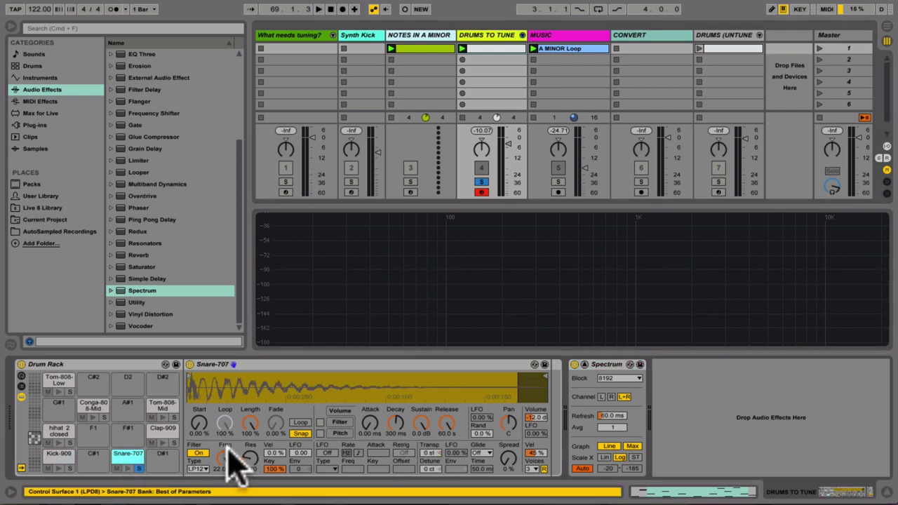
{"action": "left_click", "coordinate": [436, 452]}
{"action": "key", "text": "space"}
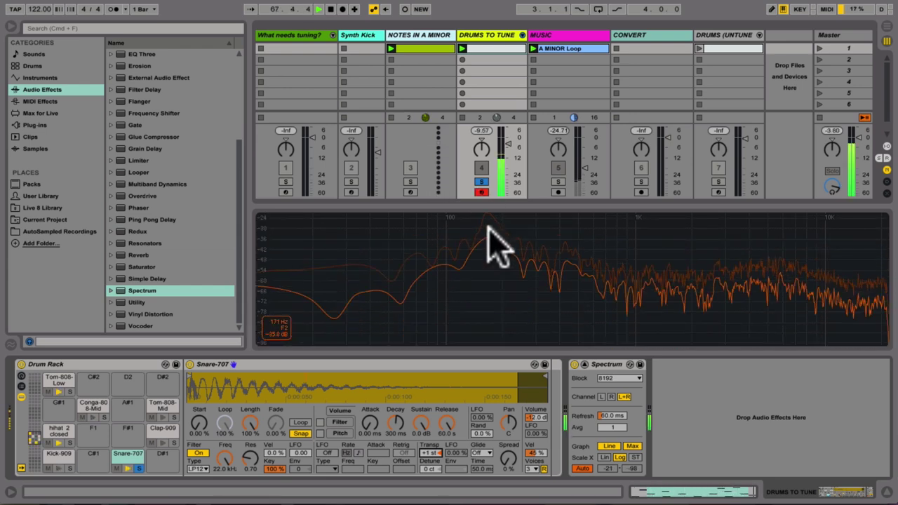
{"action": "left_click_drag", "start_coordinate": [429, 468], "coordinate": [495, 326]}
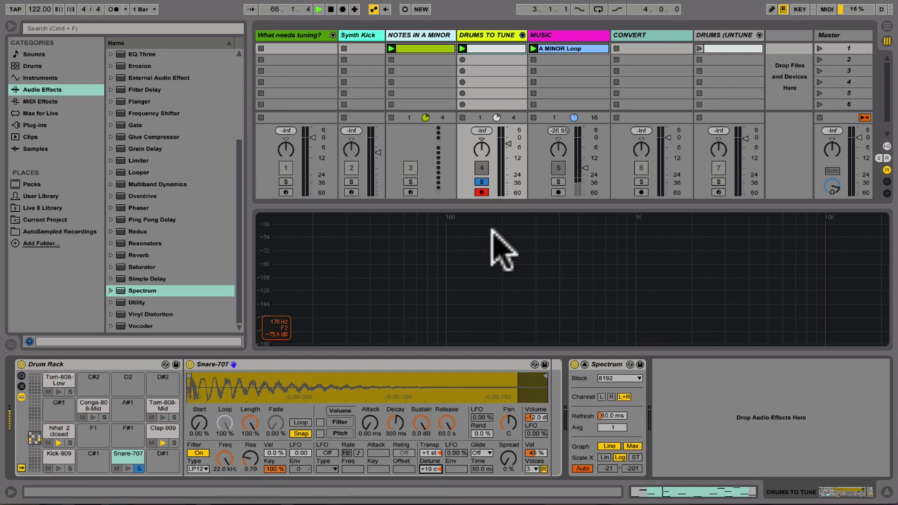
Step: Solo the Conga-808-Mid pad, check the A minor notes and transpose its sample by -4 semitones
{"action": "left_click", "coordinate": [104, 416]}
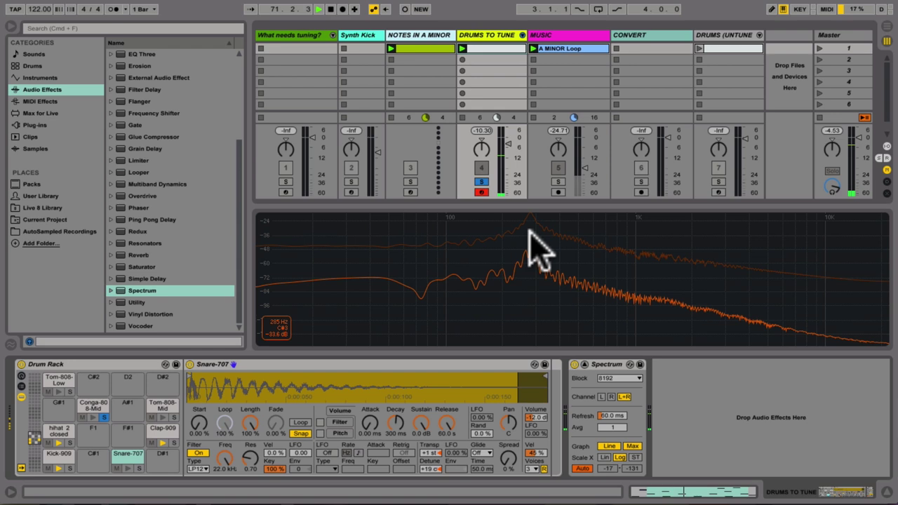
{"action": "left_click", "coordinate": [423, 35]}
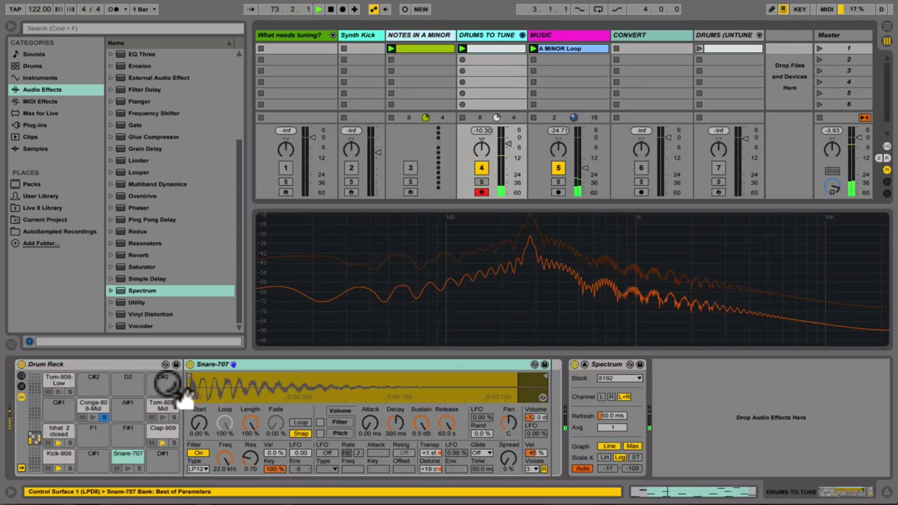
{"action": "left_click", "coordinate": [103, 413]}
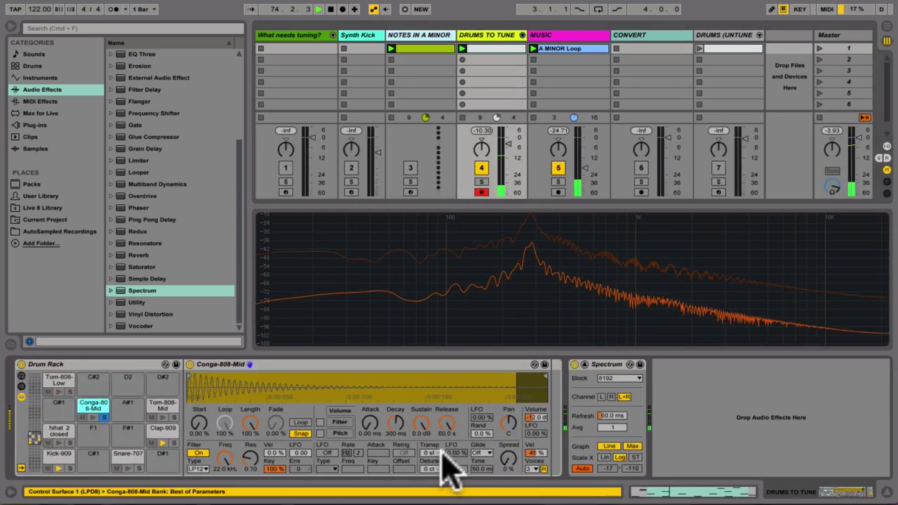
{"action": "left_click_drag", "start_coordinate": [436, 451], "coordinate": [435, 501]}
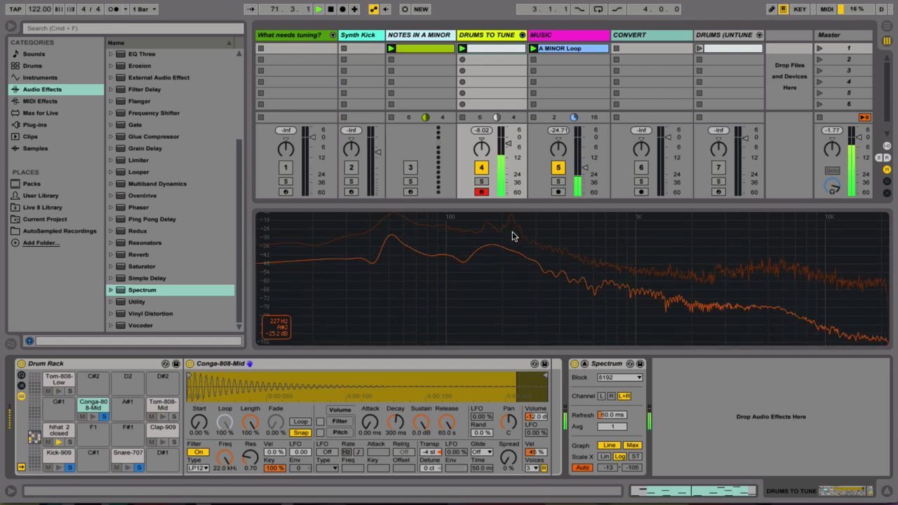
{"action": "key", "text": "space"}
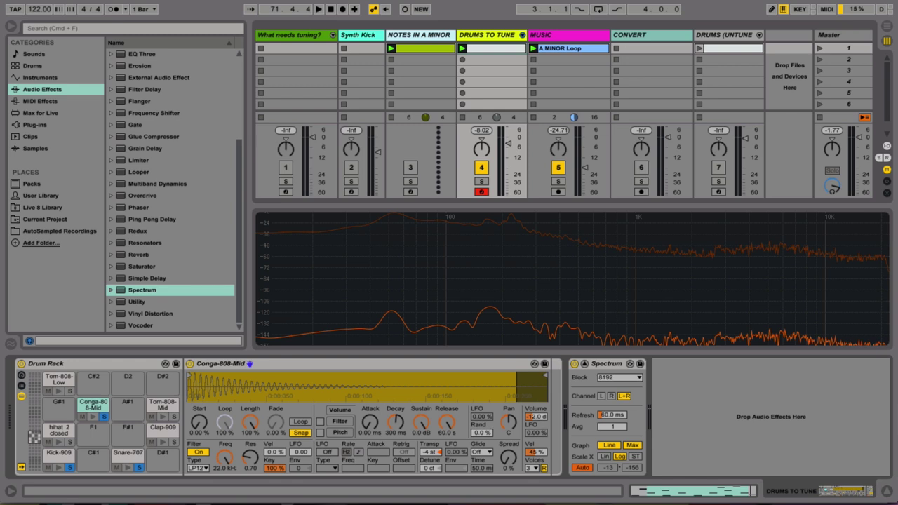
Step: Place Tom-808-Mid.aif and Kick-909.aif from the current project's imported samples into the first two slots of the CONVERT track
{"action": "left_click", "coordinate": [487, 59]}
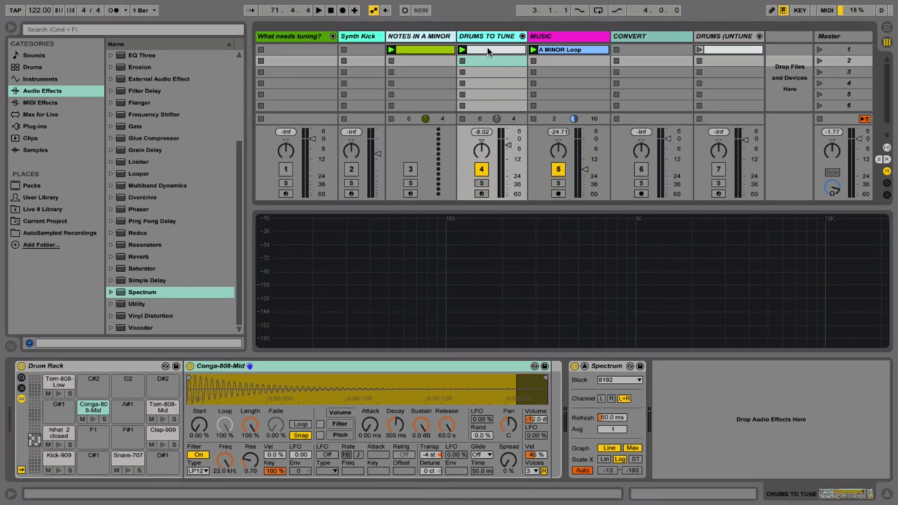
{"action": "left_click", "coordinate": [631, 36]}
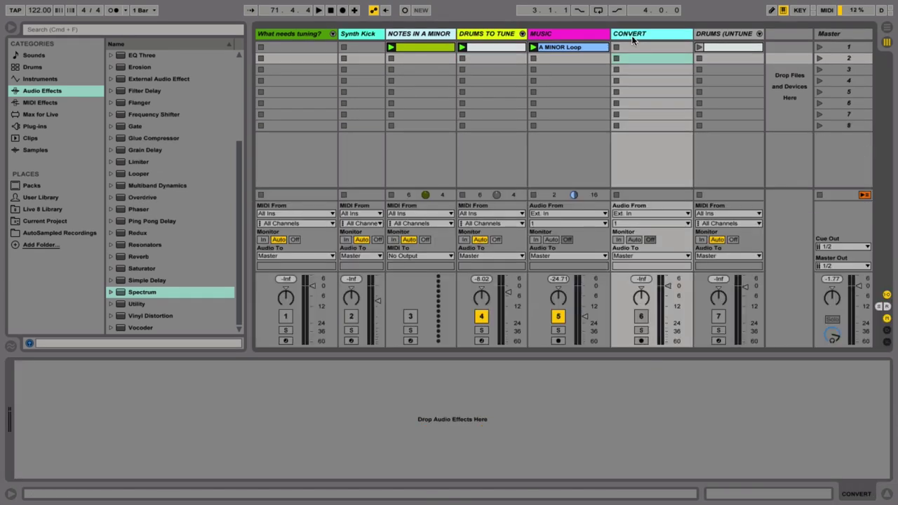
{"action": "left_click", "coordinate": [49, 221]}
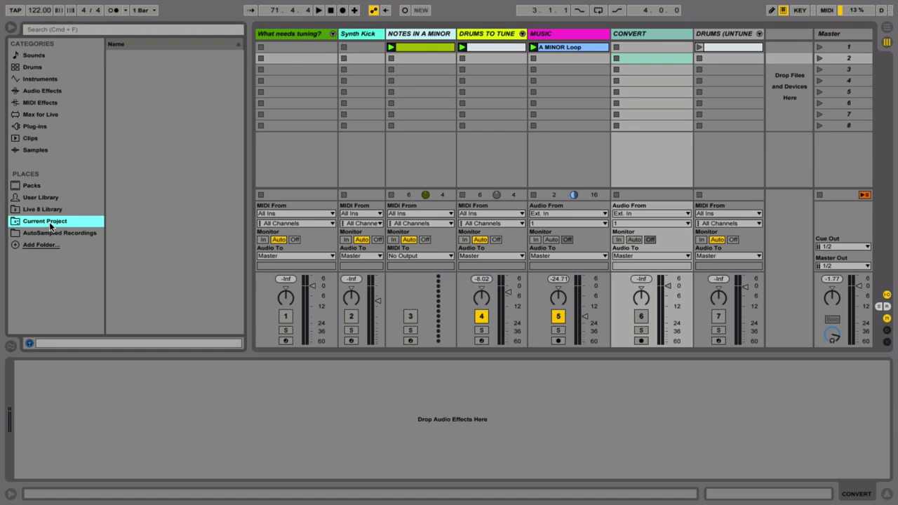
{"action": "left_click", "coordinate": [148, 79]}
{"action": "left_click", "coordinate": [156, 151]}
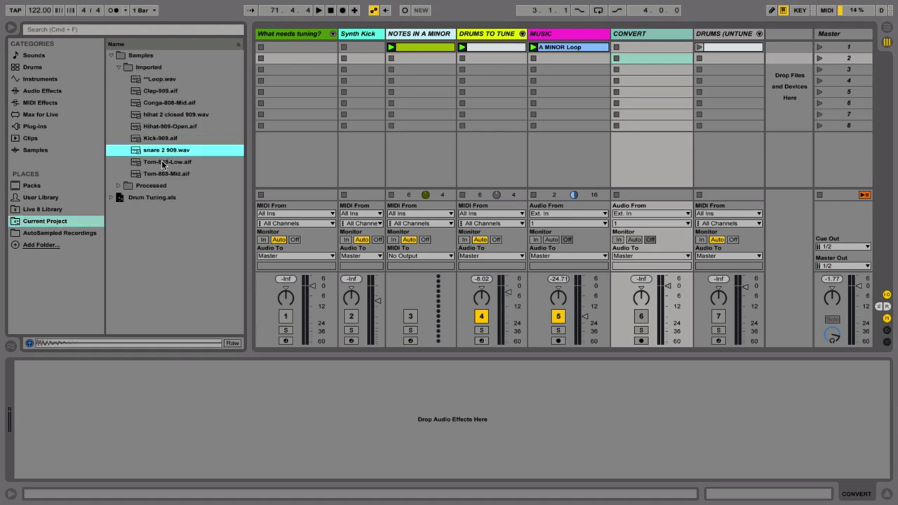
{"action": "left_click", "coordinate": [161, 174]}
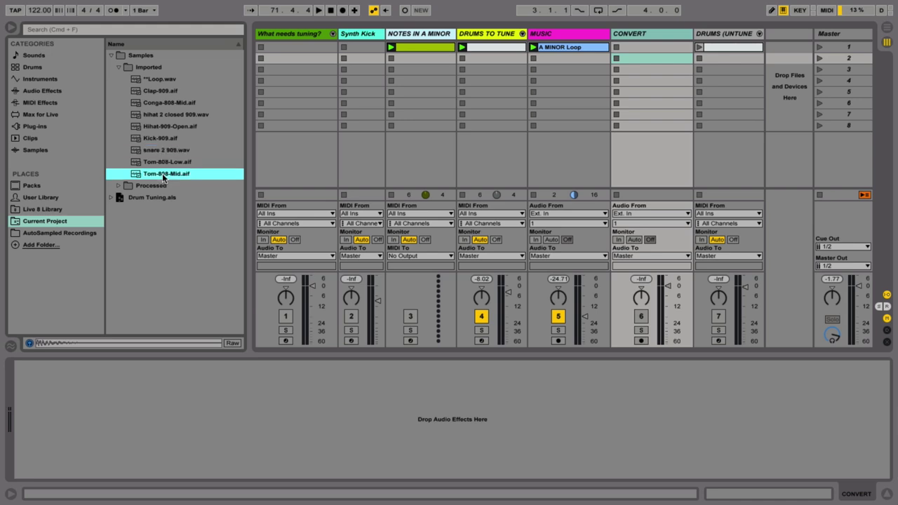
{"action": "left_click_drag", "start_coordinate": [379, 116], "coordinate": [635, 47]}
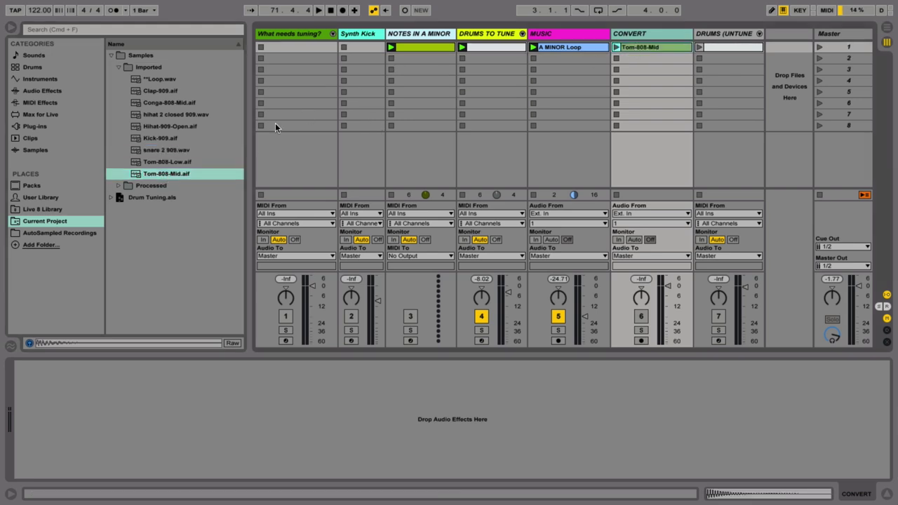
{"action": "left_click_drag", "start_coordinate": [144, 141], "coordinate": [632, 59]}
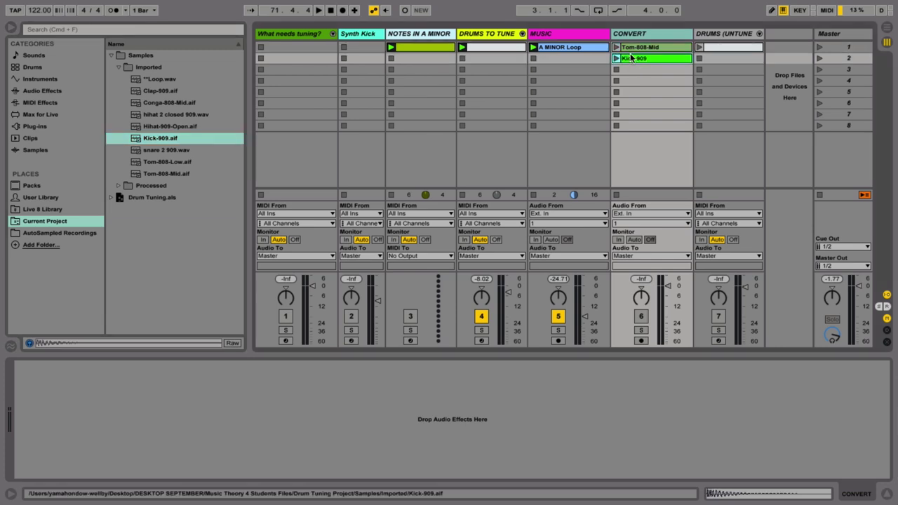
Step: Convert the melody of the CONVERT track's clips to a new MIDI track and bring the tom clip's note into view
{"action": "right_click", "coordinate": [633, 56]}
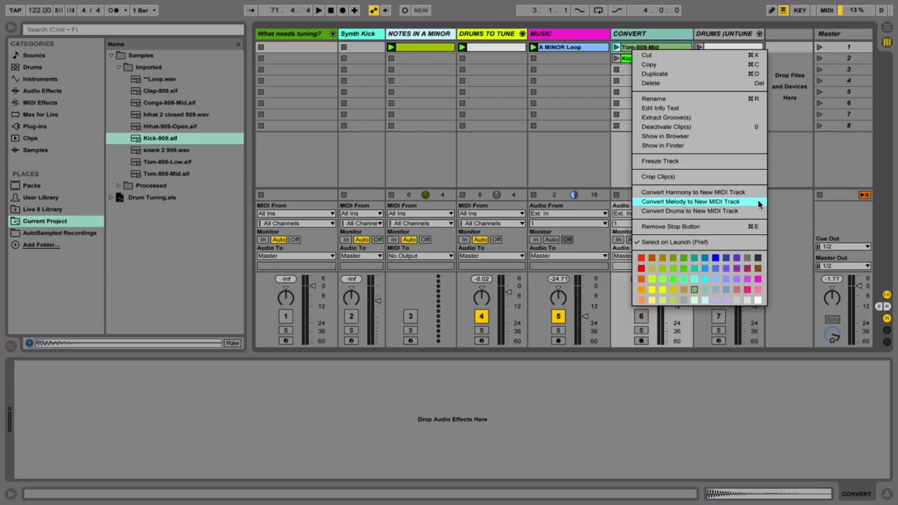
{"action": "left_click", "coordinate": [757, 201]}
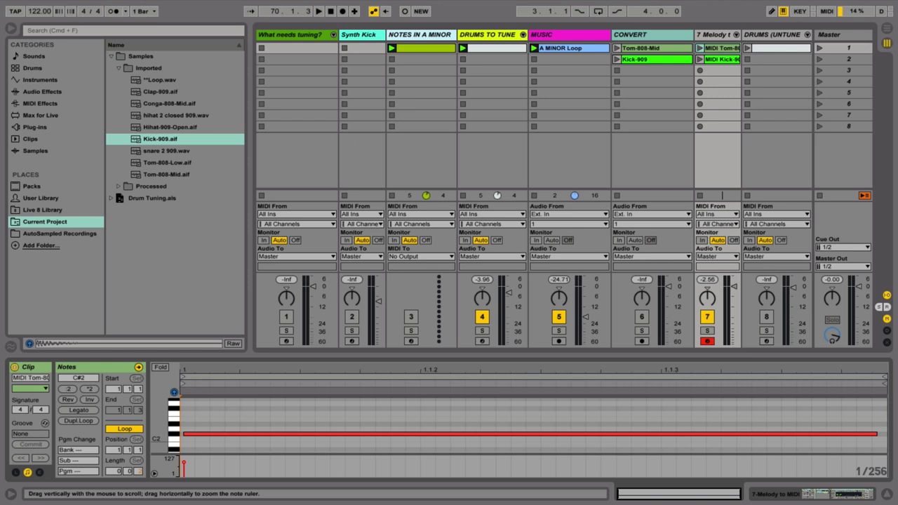
{"action": "left_click_drag", "start_coordinate": [173, 428], "coordinate": [166, 425]}
{"action": "left_click", "coordinate": [187, 429]}
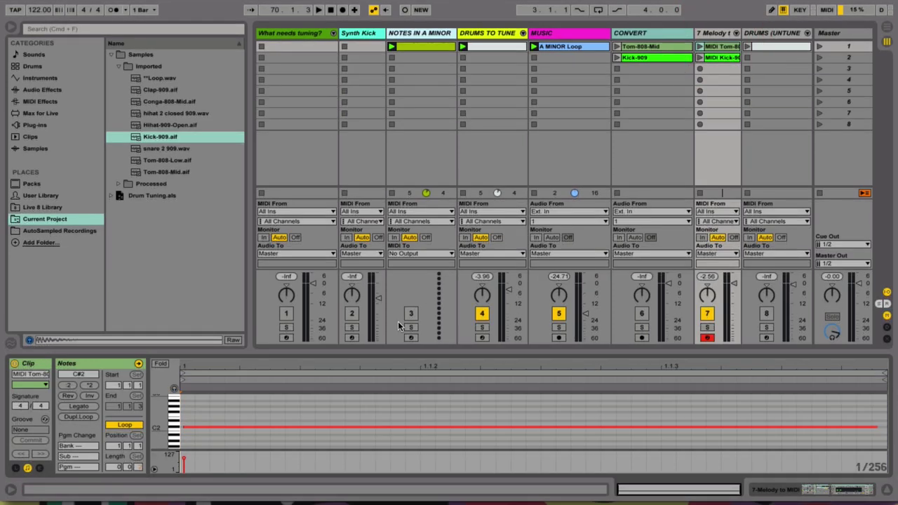
Step: Try moving the converted tom clip's C#2 note down to C2, and undo the move
{"action": "left_click", "coordinate": [266, 428]}
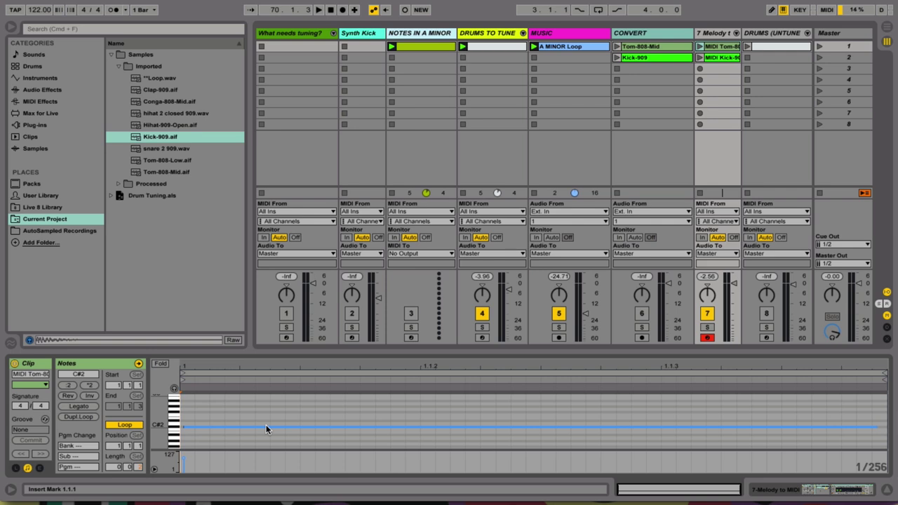
{"action": "left_click", "coordinate": [266, 427]}
{"action": "left_click_drag", "start_coordinate": [266, 427], "coordinate": [272, 436]}
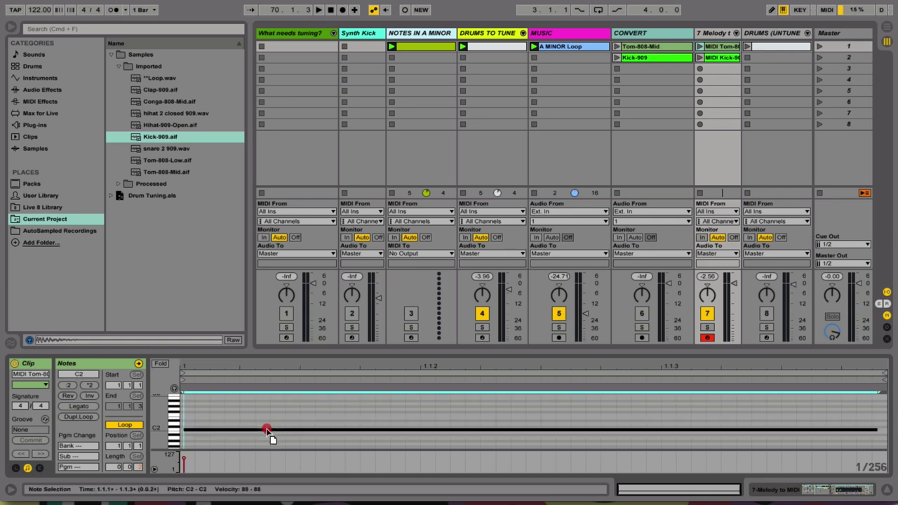
{"action": "key", "text": "ctrl+z"}
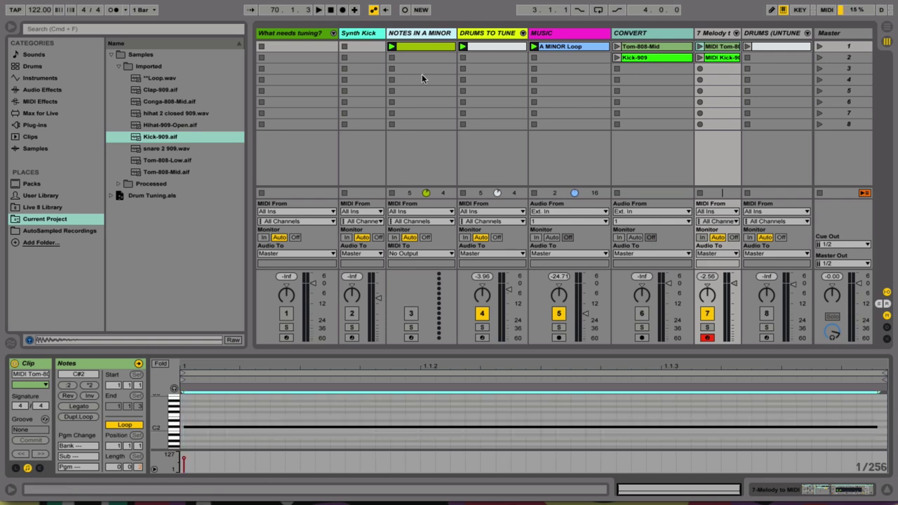
Step: Transpose the Tom-808-Mid sample on DRUMS TO TUNE by -1 semitone and play the drums with the Spectrum in compact size
{"action": "left_click", "coordinate": [475, 39]}
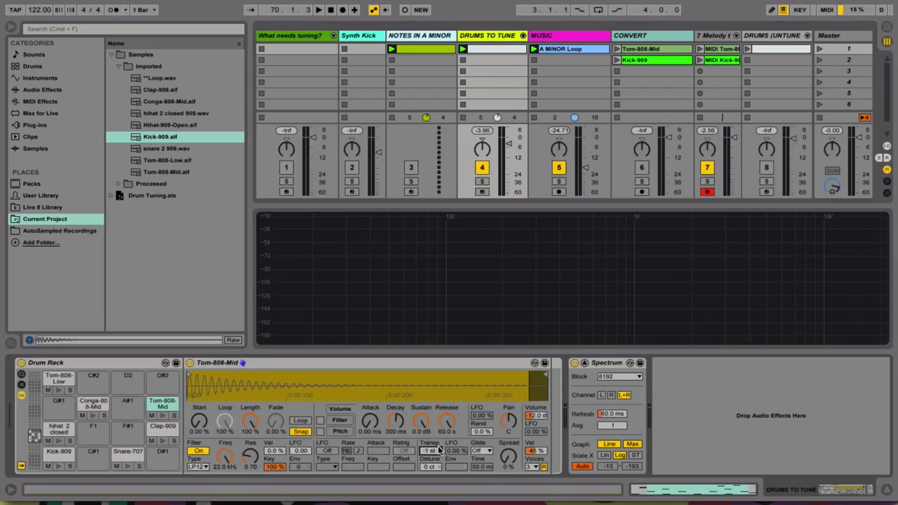
{"action": "left_click", "coordinate": [585, 364]}
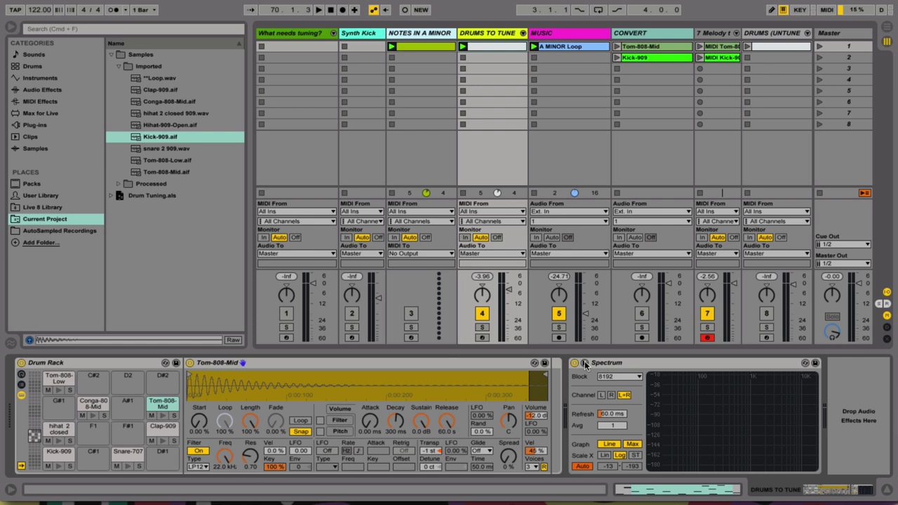
{"action": "key", "text": "space"}
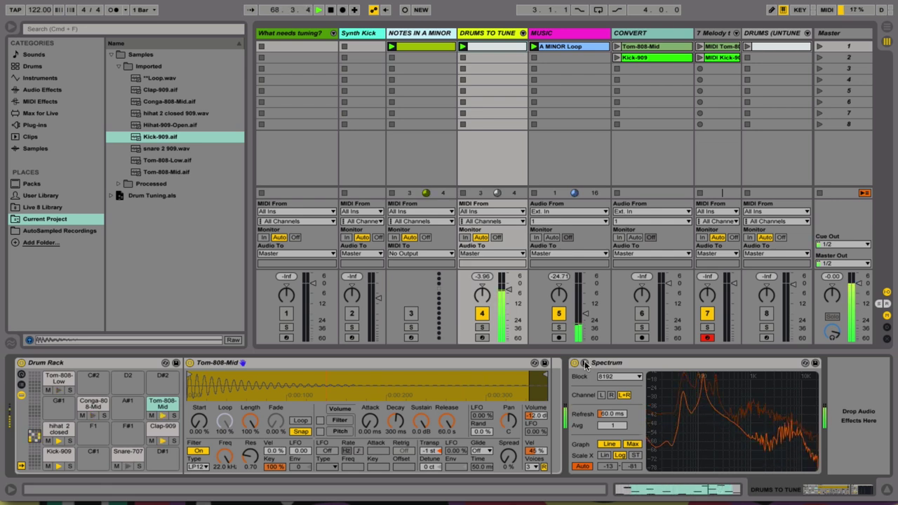
{"action": "key", "text": "space"}
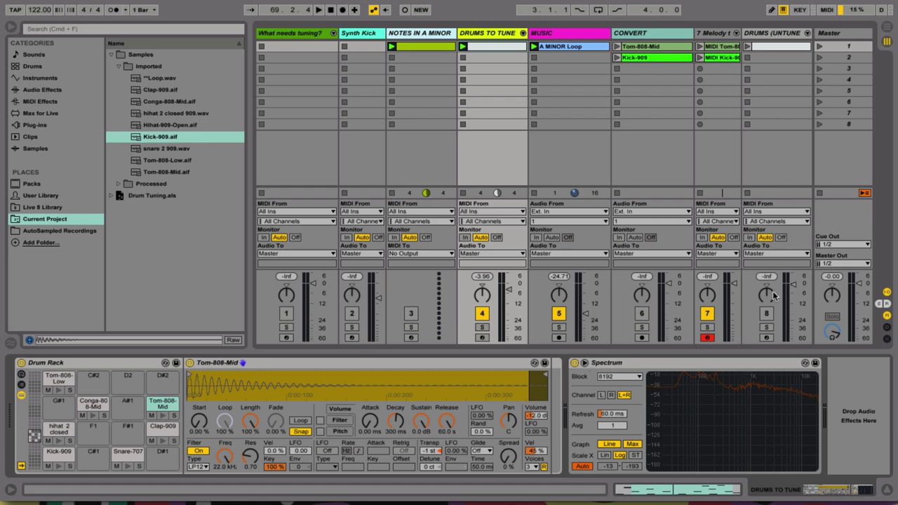
Step: Map the F key to the activators of the untuned drums track and DRUMS TO TUNE, and start playback to compare them
{"action": "left_click", "coordinate": [769, 320]}
{"action": "left_click", "coordinate": [800, 9]}
{"action": "left_click", "coordinate": [769, 307]}
{"action": "key", "text": "f"}
{"action": "left_click", "coordinate": [481, 304]}
{"action": "key", "text": "f"}
{"action": "left_click", "coordinate": [802, 10]}
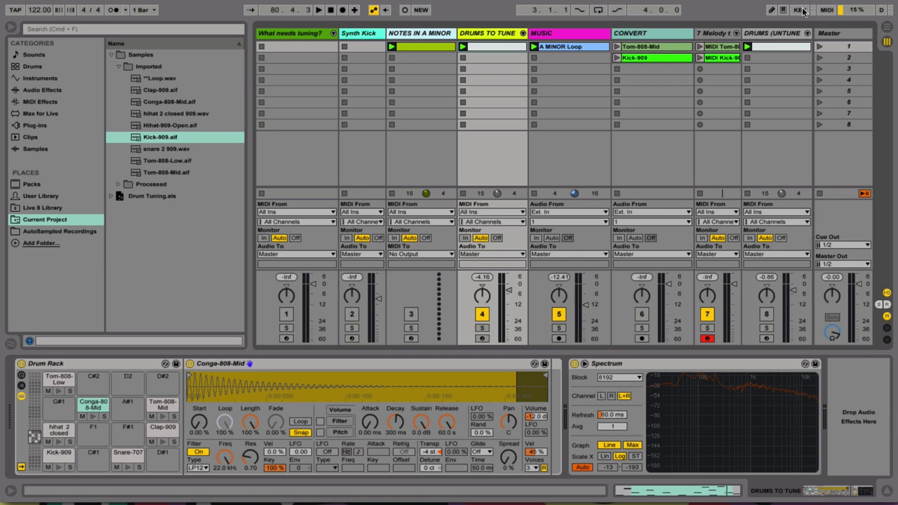
{"action": "key", "text": "space"}
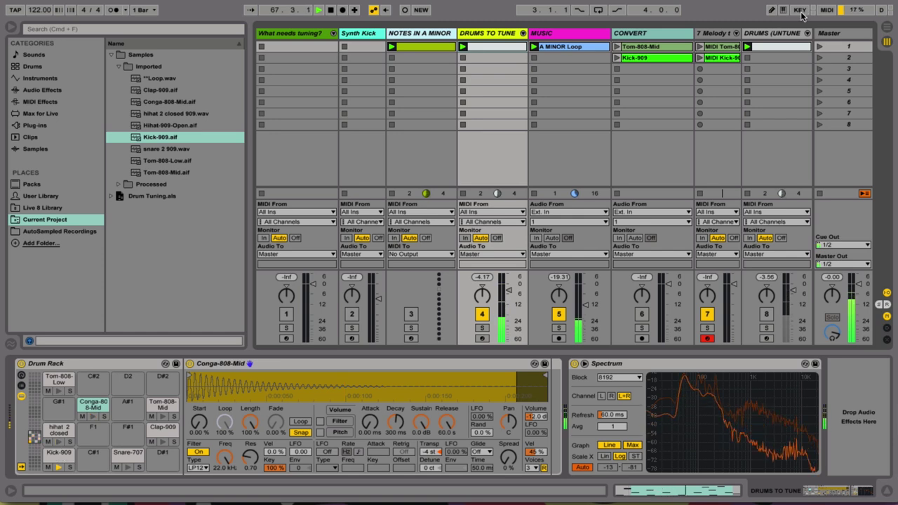
Step: Alternate playback between the untuned drums and DRUMS TO TUNE several times to compare them over the music loop, and stop playback
{"action": "key", "text": "t"}
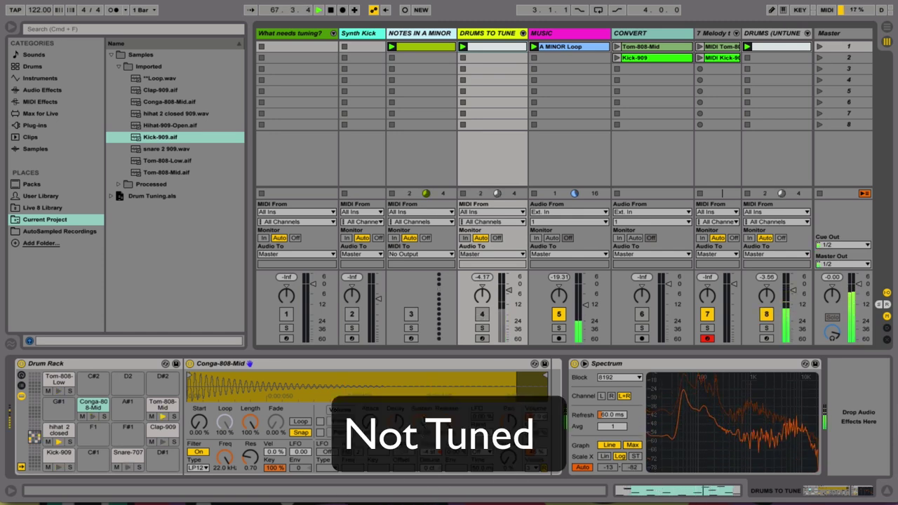
{"action": "key", "text": "t"}
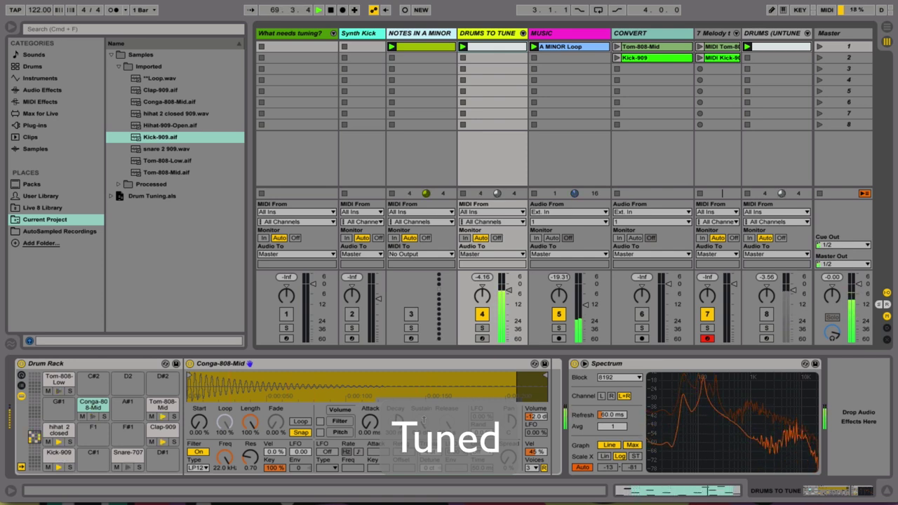
{"action": "key", "text": "t"}
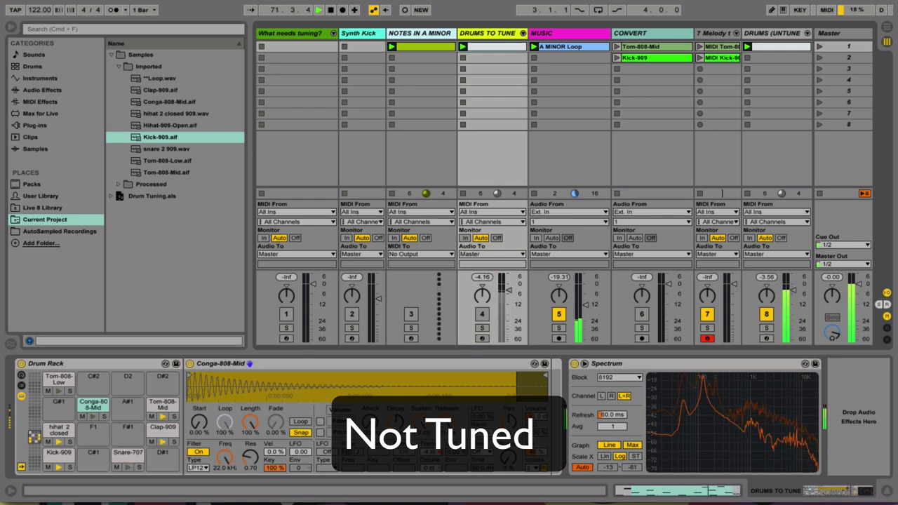
{"action": "key", "text": "t"}
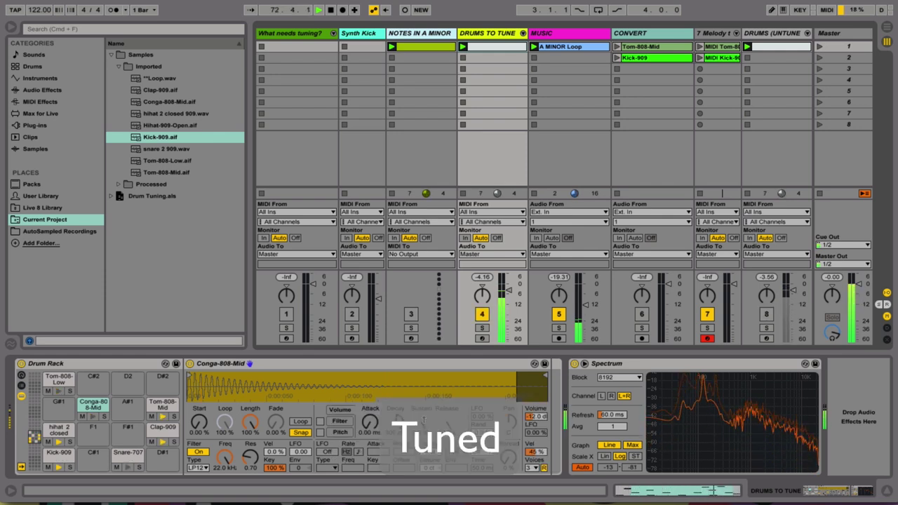
{"action": "key", "text": "space"}
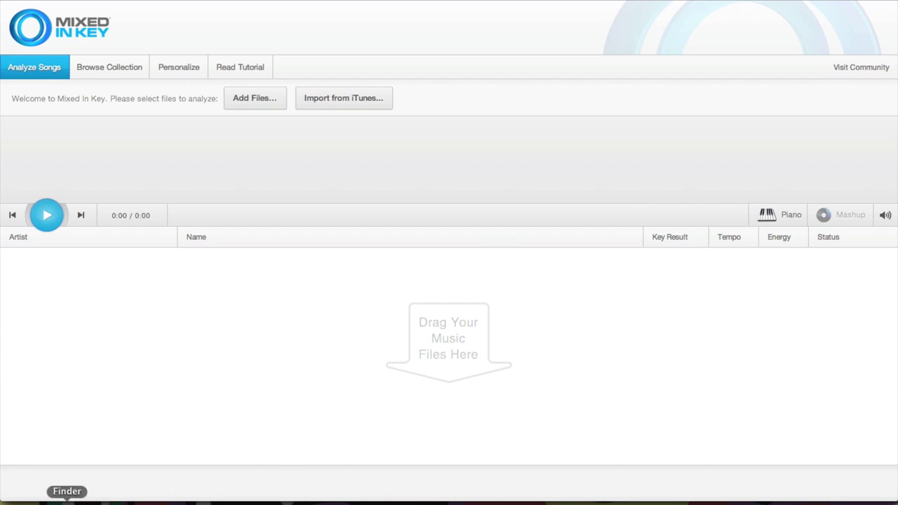
Step: Add the selected sm101_kick WAV files from the Sample Magic SM101 - Club Kicks 2 folder to Mixed In Key's list of songs to analyze
{"action": "left_click", "coordinate": [75, 498]}
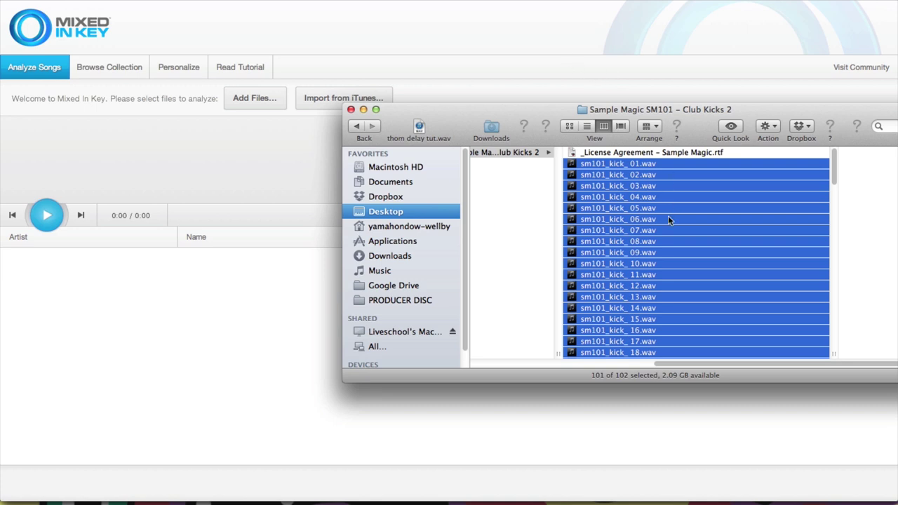
{"action": "left_click_drag", "start_coordinate": [632, 219], "coordinate": [293, 369]}
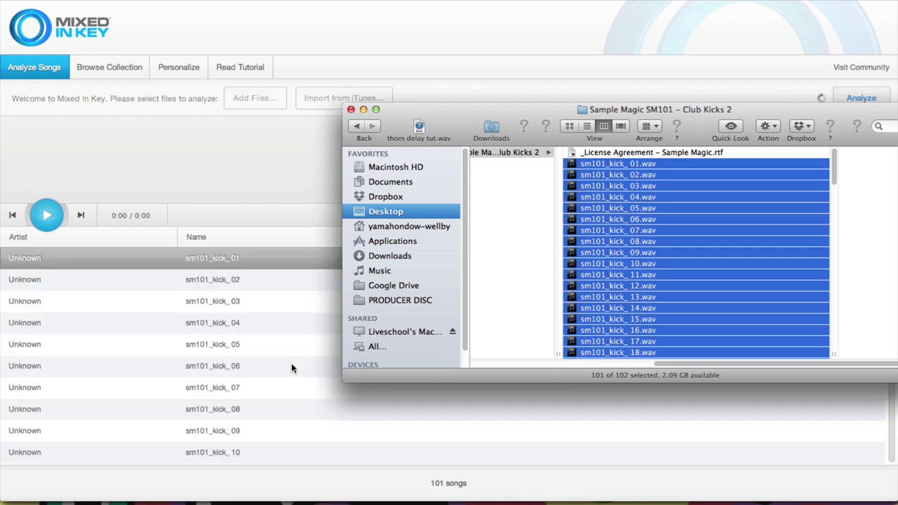
{"action": "left_click", "coordinate": [292, 366]}
Step: Check Mixed In Key's file-renaming preferences, return to the song analysis and look through the kick samples' key-prefixed file names in the folder
{"action": "left_click", "coordinate": [167, 71]}
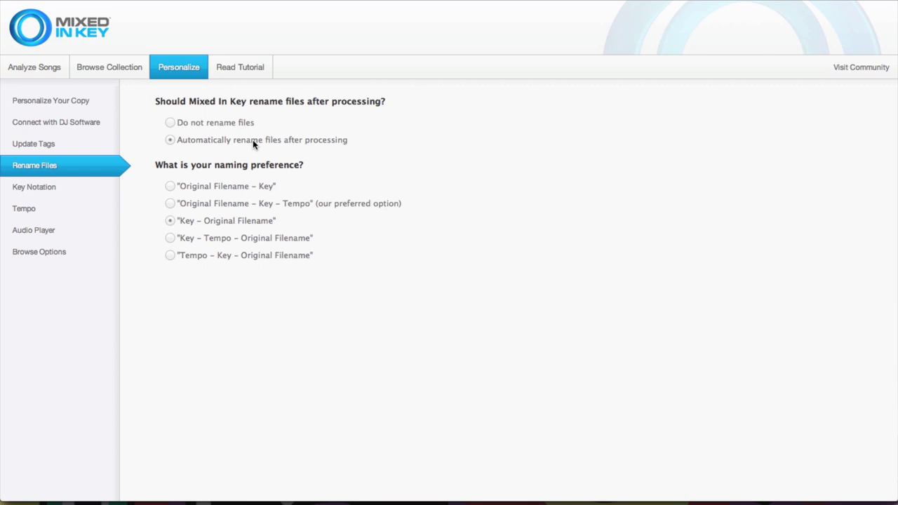
{"action": "left_click", "coordinate": [50, 69]}
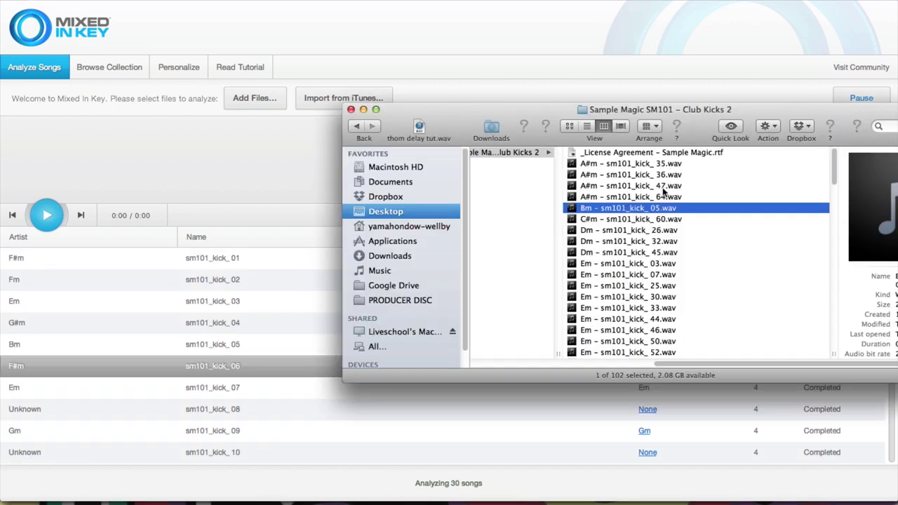
{"action": "scroll", "coordinate": [663, 190], "scroll_direction": "down", "scroll_amount": 10}
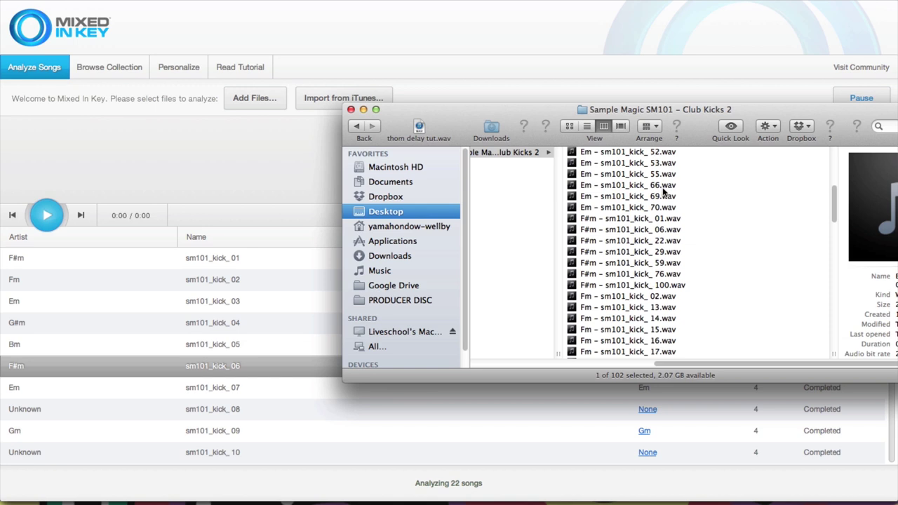
{"action": "scroll", "coordinate": [663, 191], "scroll_direction": "down", "scroll_amount": 3}
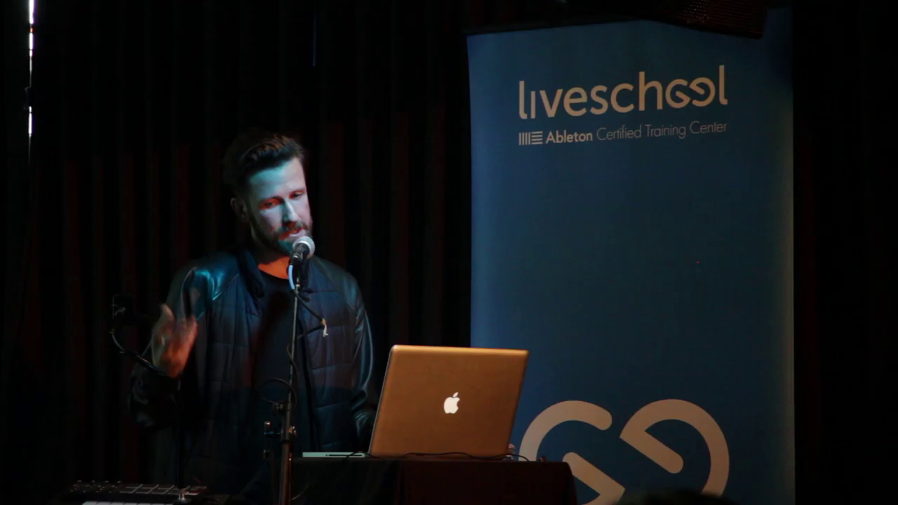